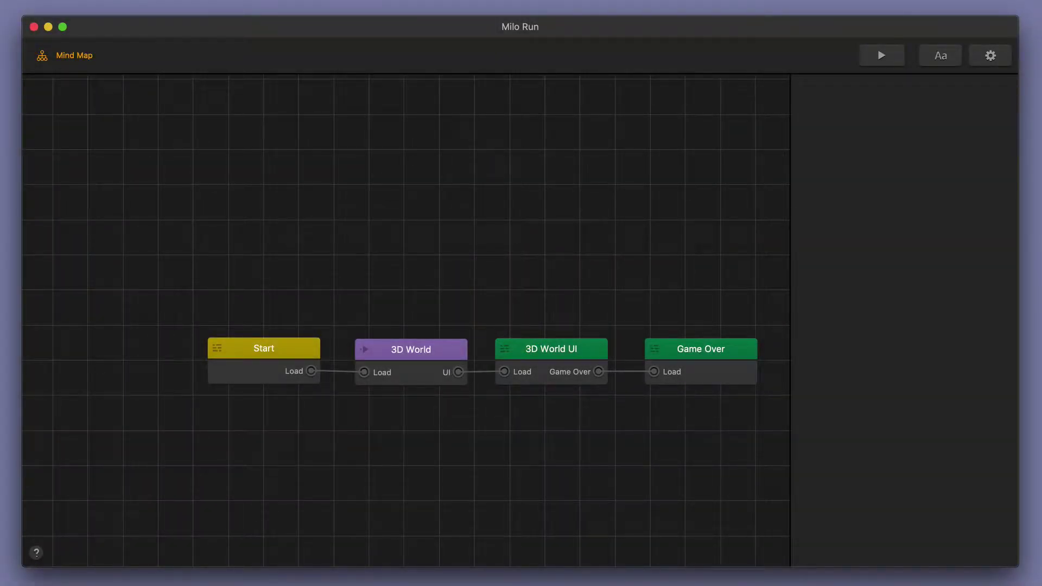
- Open the Milo Run project's 3D World scene from the Mind Map for editing
double_click(410, 353)
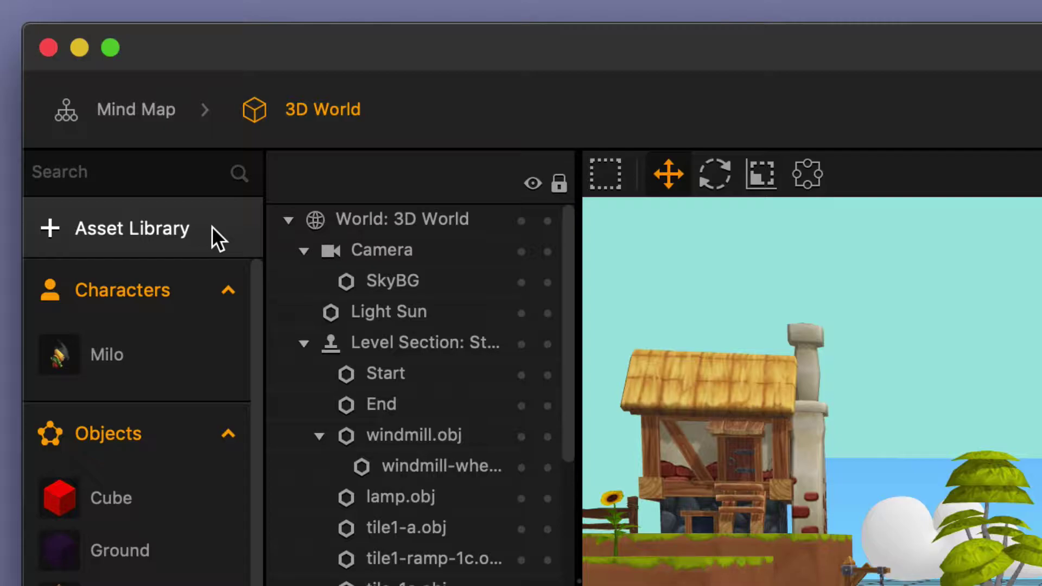
- Add a Cube shape from the Asset Library's Shapes tab to the project
click(212, 227)
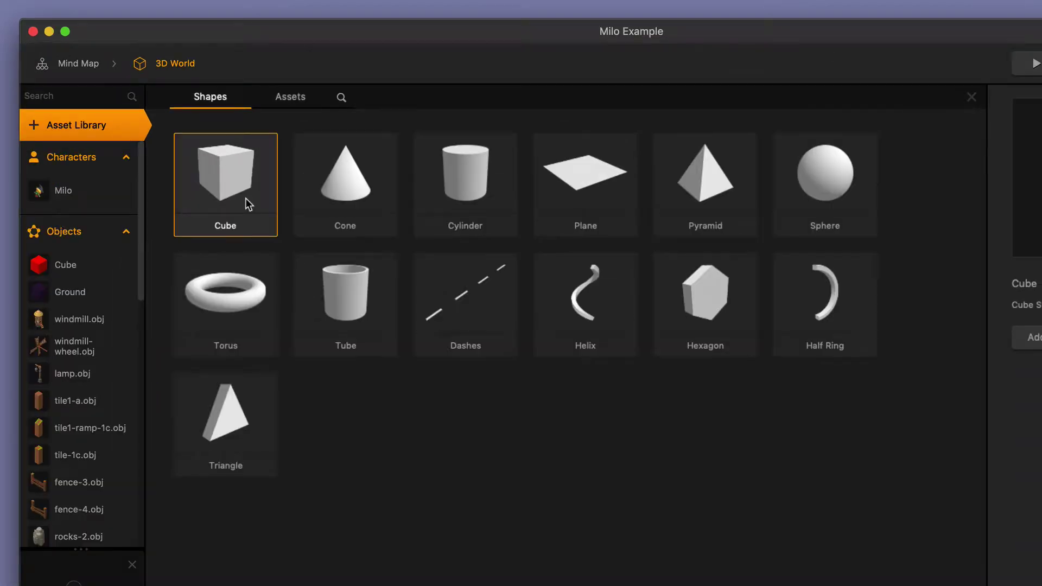
double_click(245, 198)
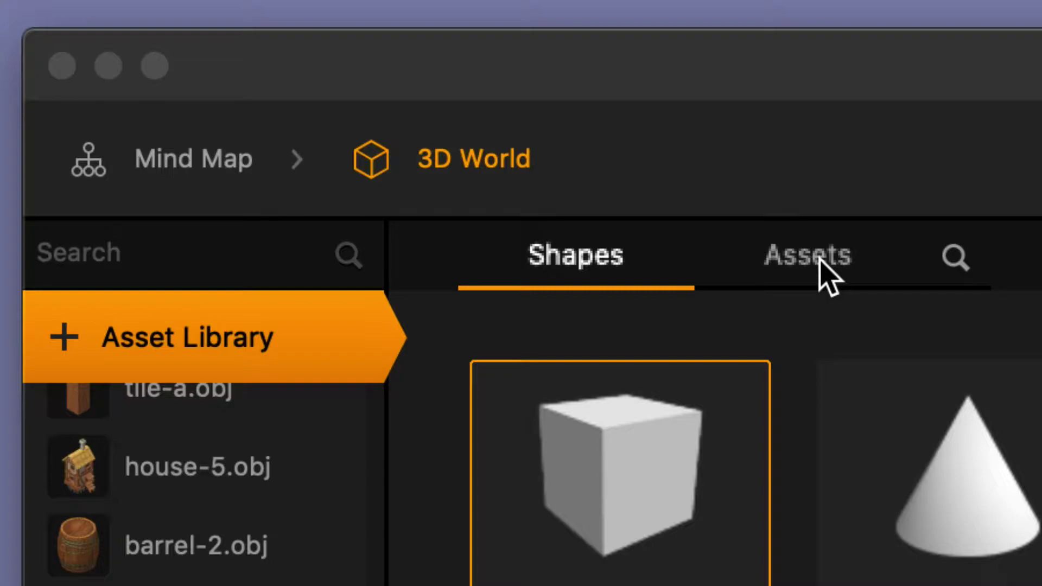
- Add the Coin smart asset from the Assets tab to the project's objects below Cube
click(820, 260)
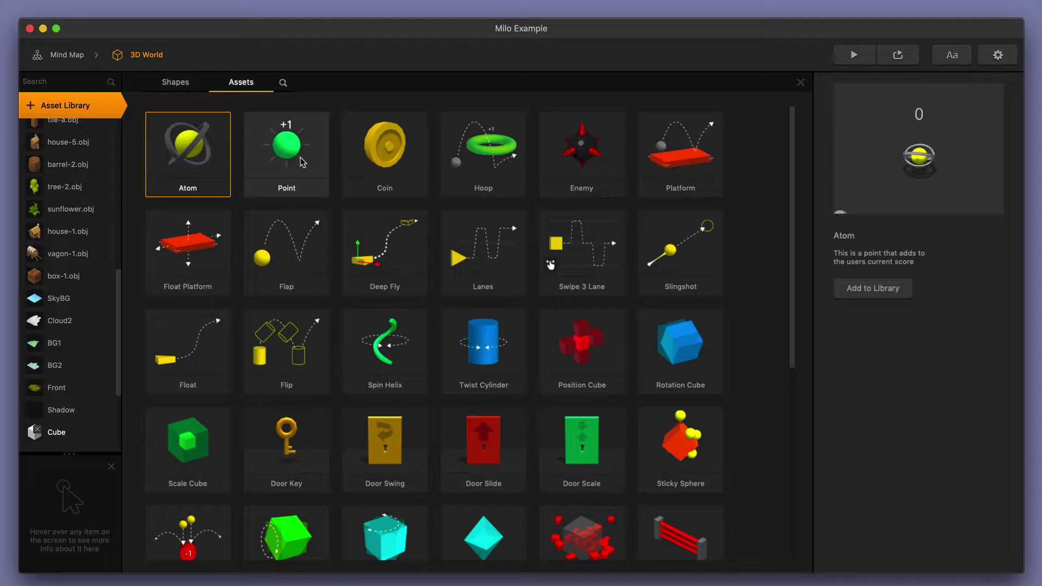
click(390, 173)
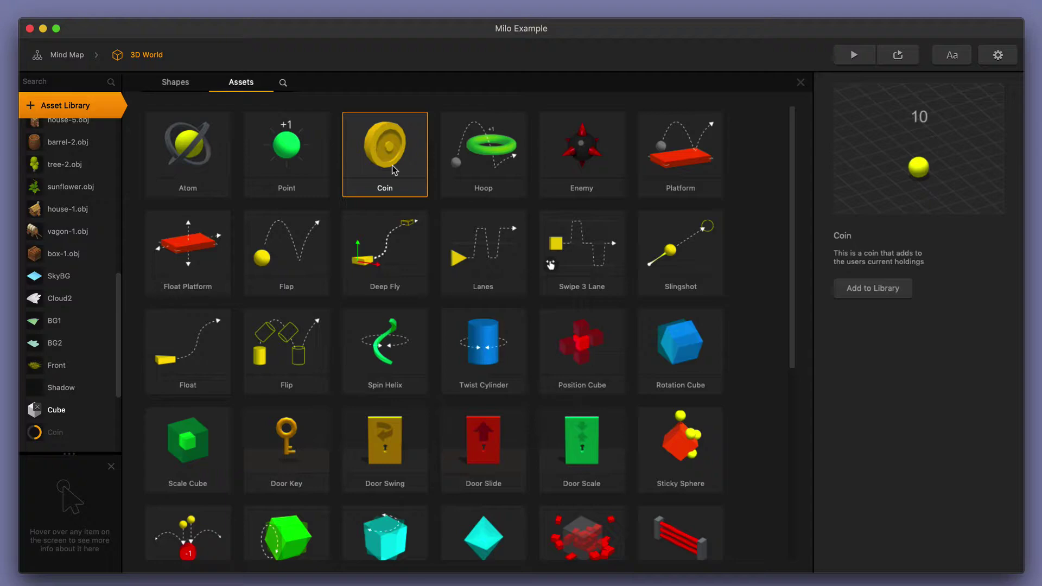
drag(393, 169, 81, 437)
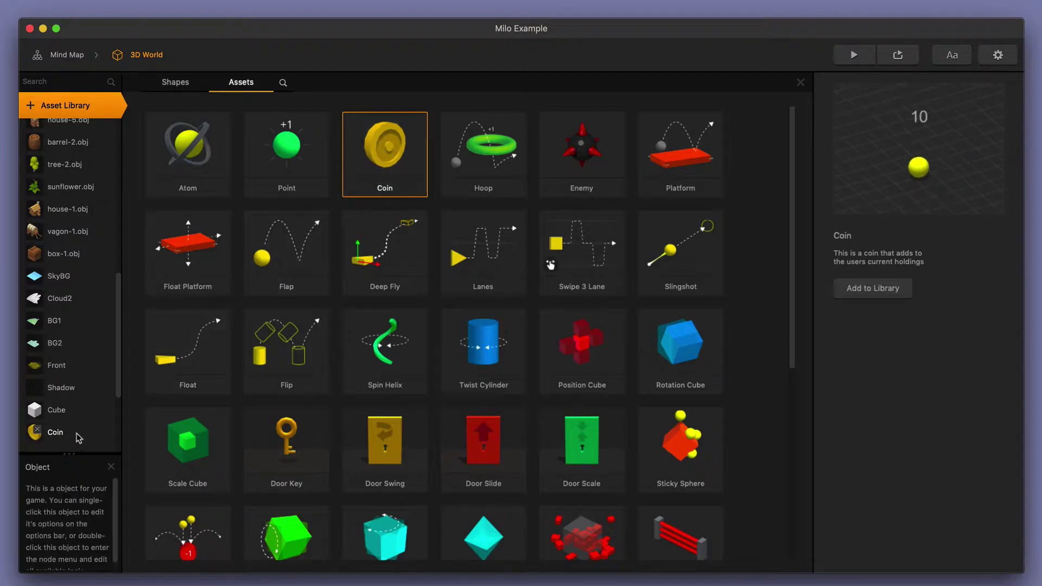
- Place a Coin into the level near the houses
click(96, 110)
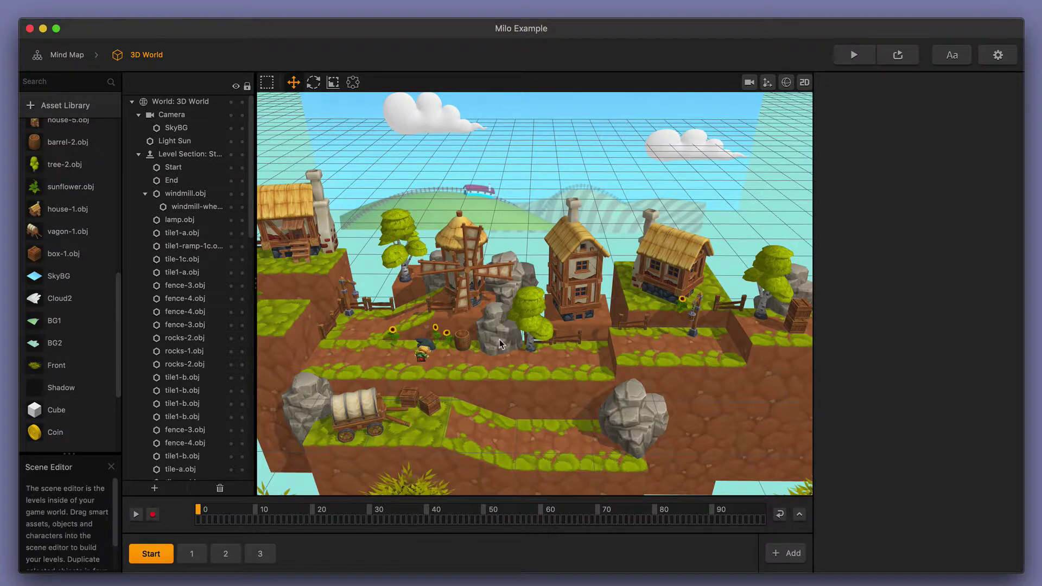
scroll(491, 347, up, 10)
drag(482, 348, 453, 370)
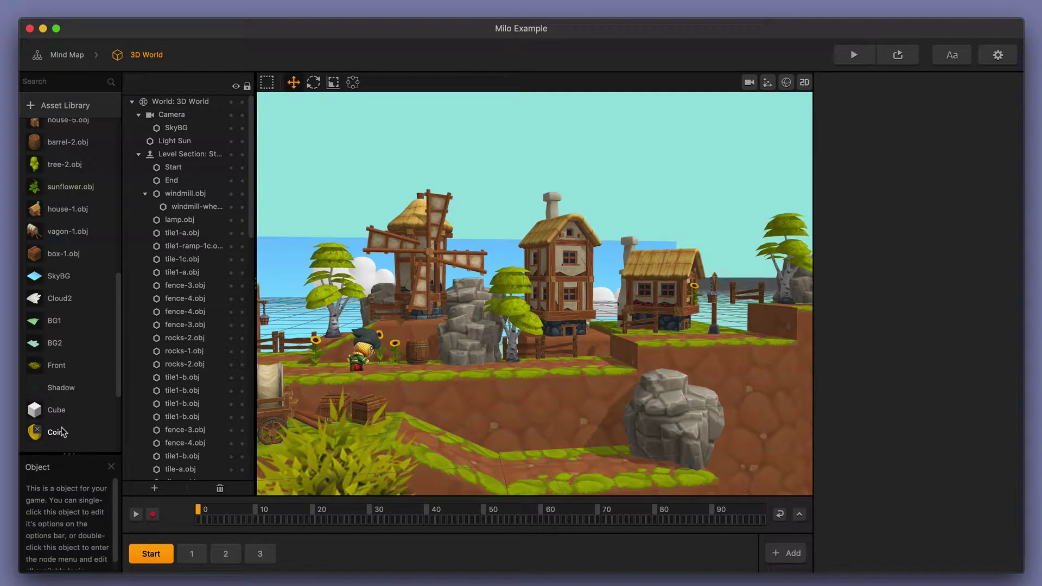
drag(58, 434, 536, 426)
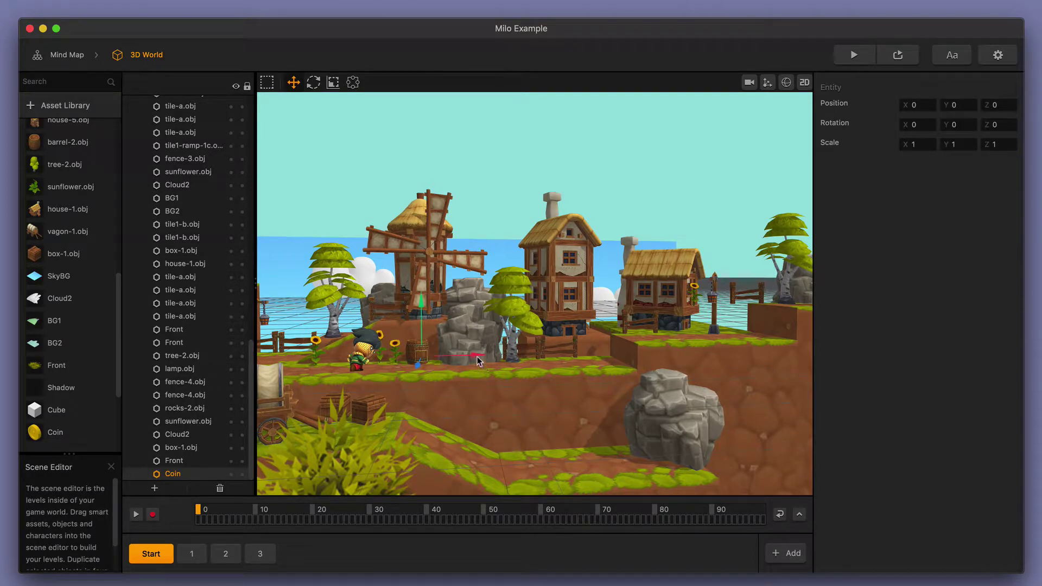
- Move the coin to X 5.266, Y 1.564, Z 2.045 and scale it to 0.504
drag(477, 361, 660, 371)
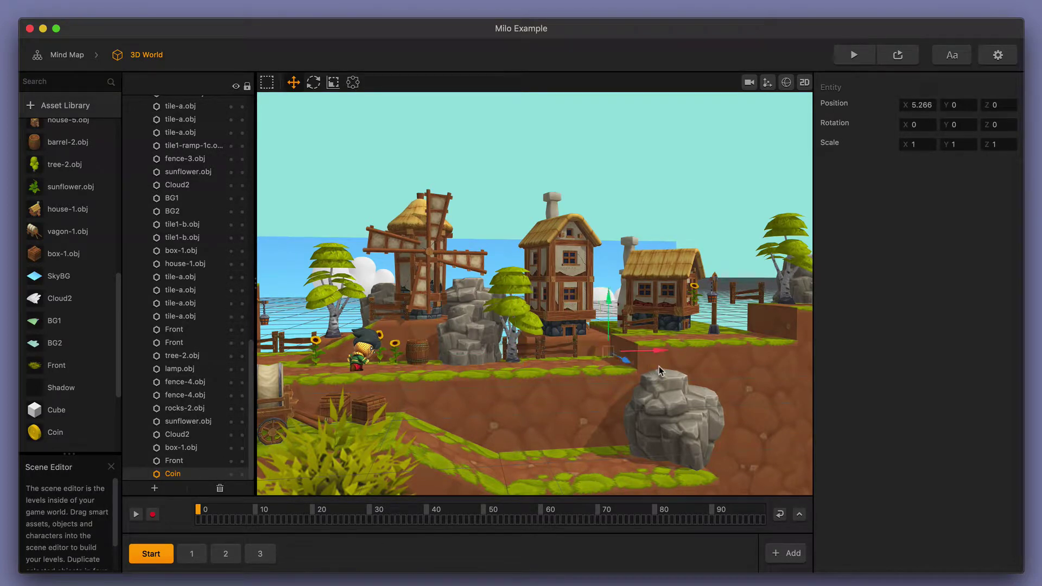
drag(609, 300, 609, 247)
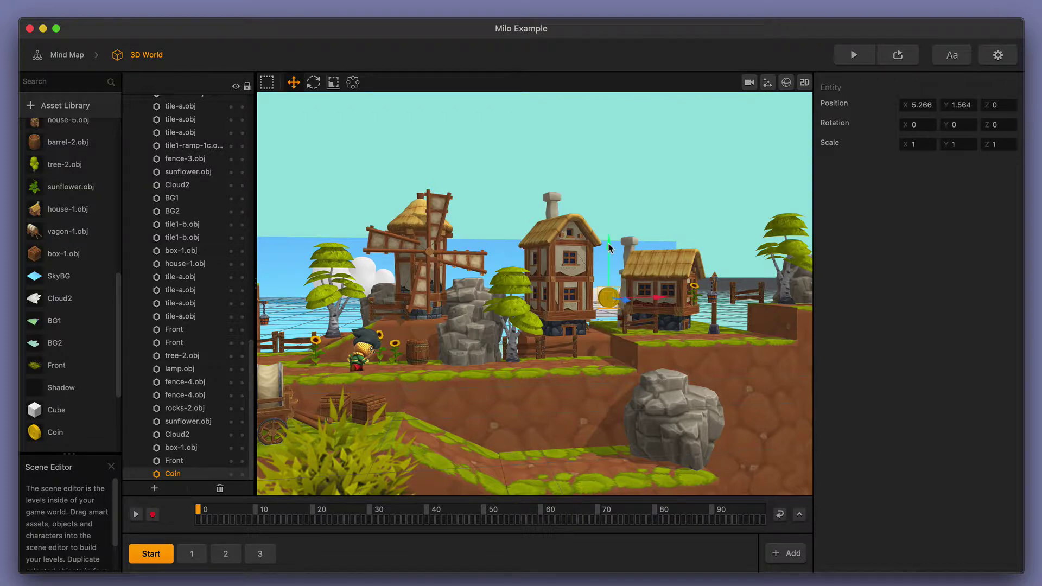
drag(626, 305, 648, 330)
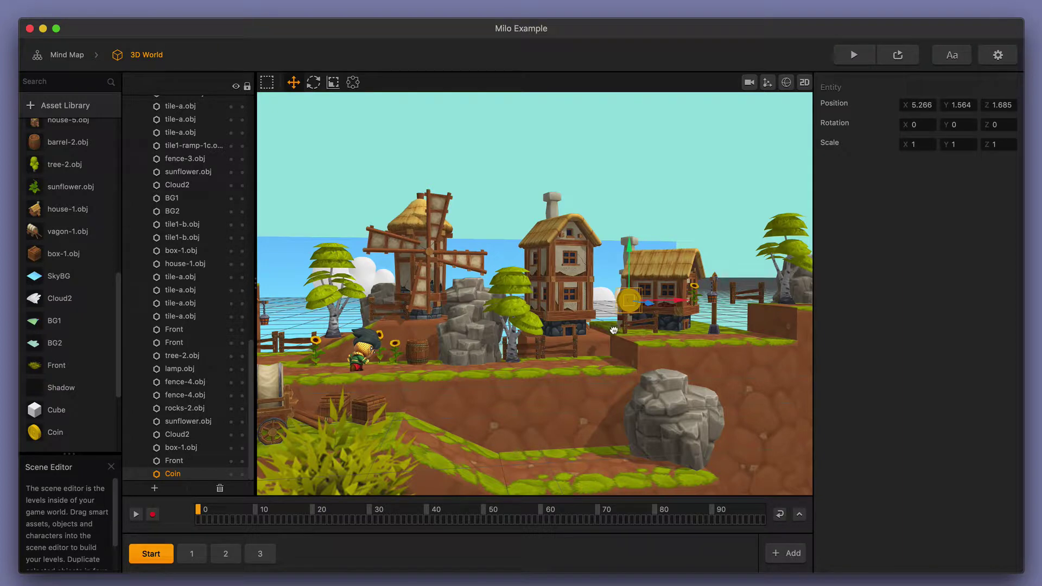
middle_drag(644, 331, 633, 349)
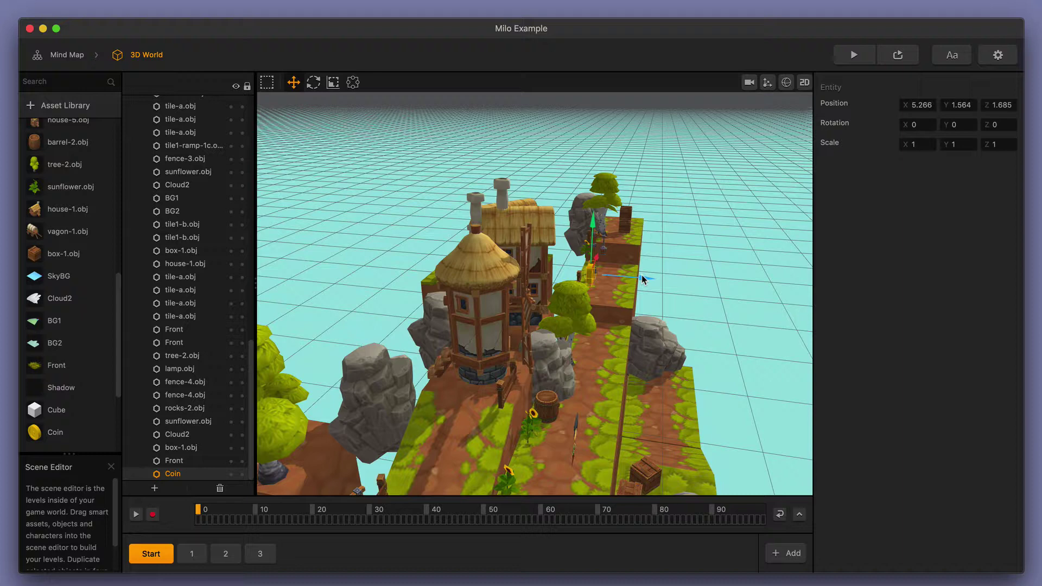
drag(644, 281, 656, 286)
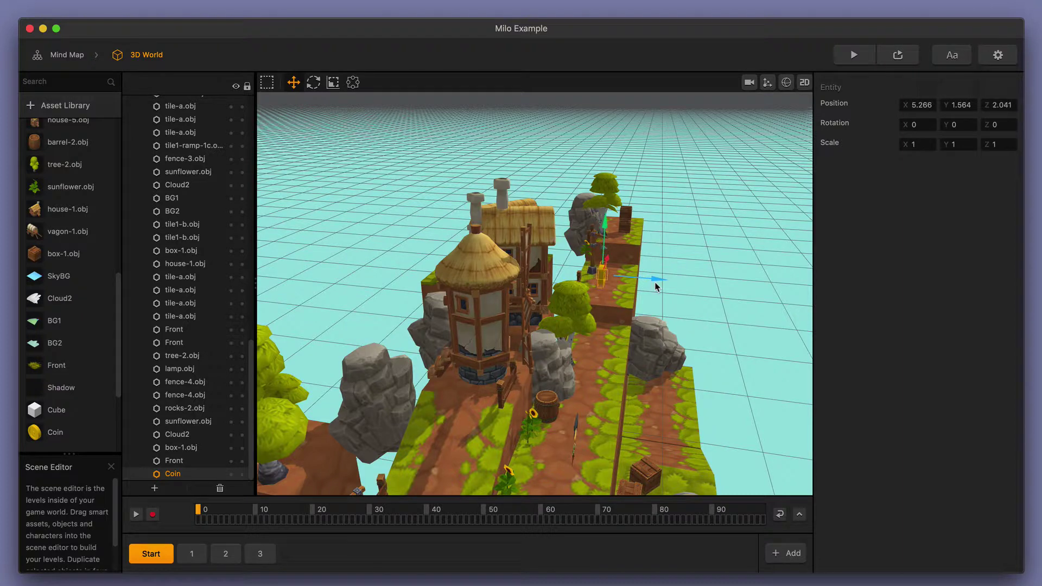
middle_drag(656, 302, 550, 306)
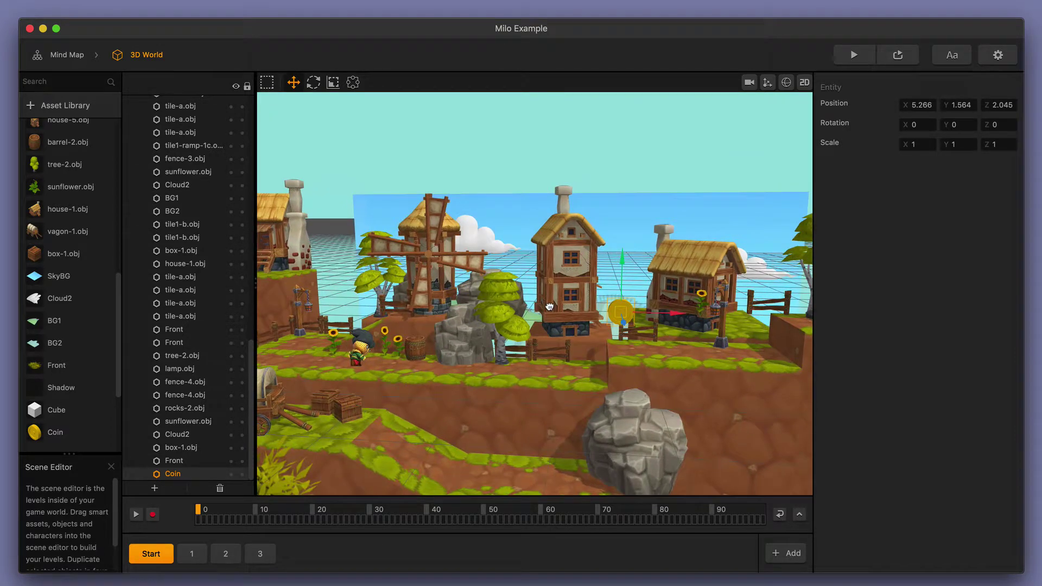
click(333, 82)
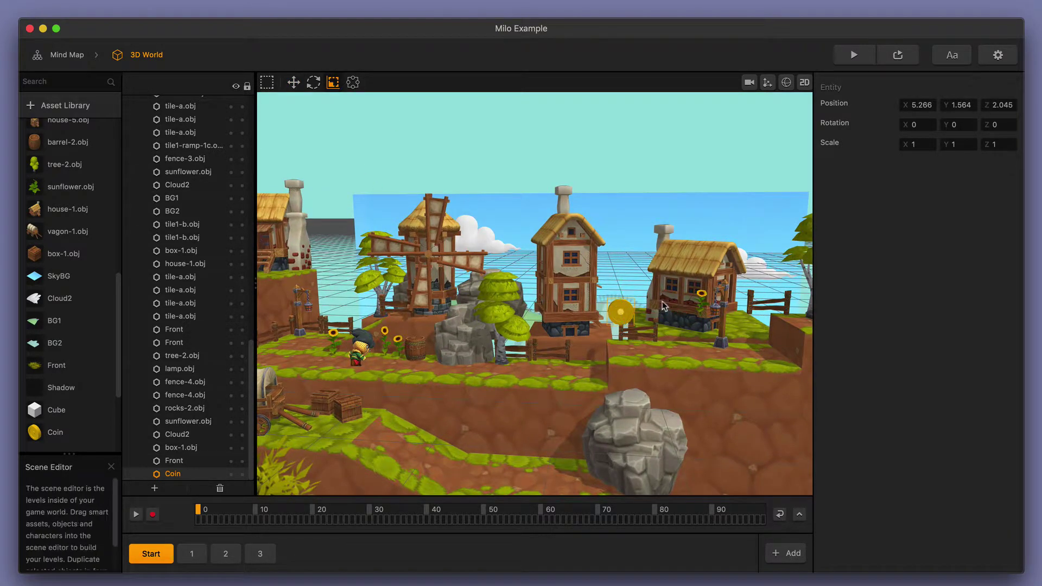
drag(621, 316, 589, 345)
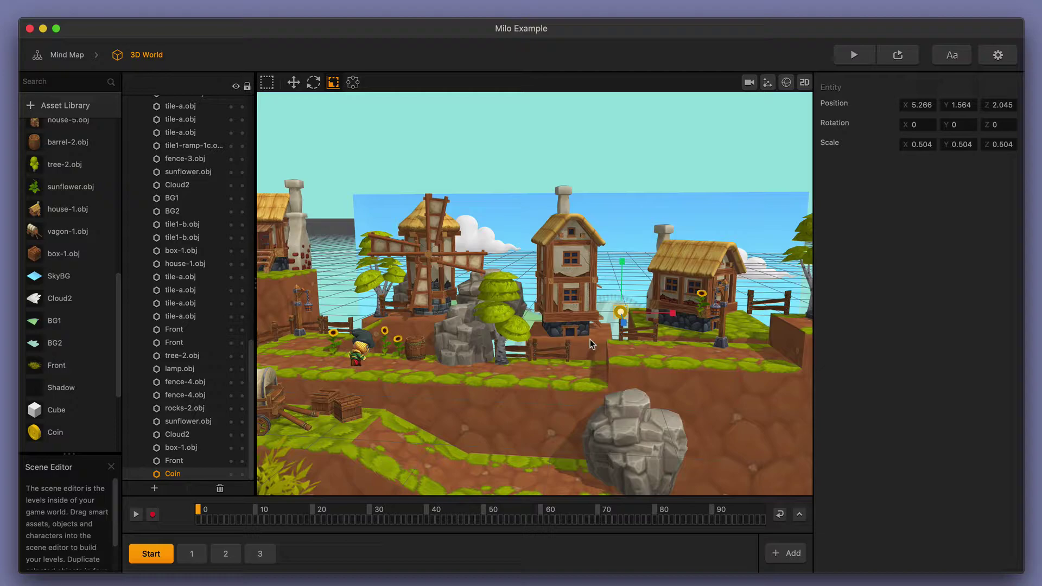
- Add a Default Font label to the UI screen
mouse_move(103, 101)
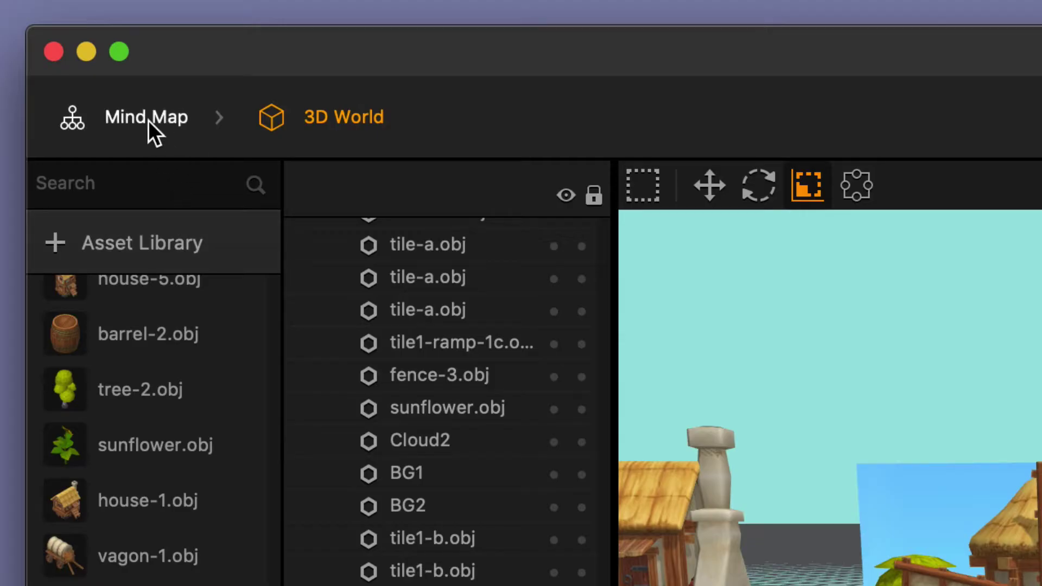
click(68, 58)
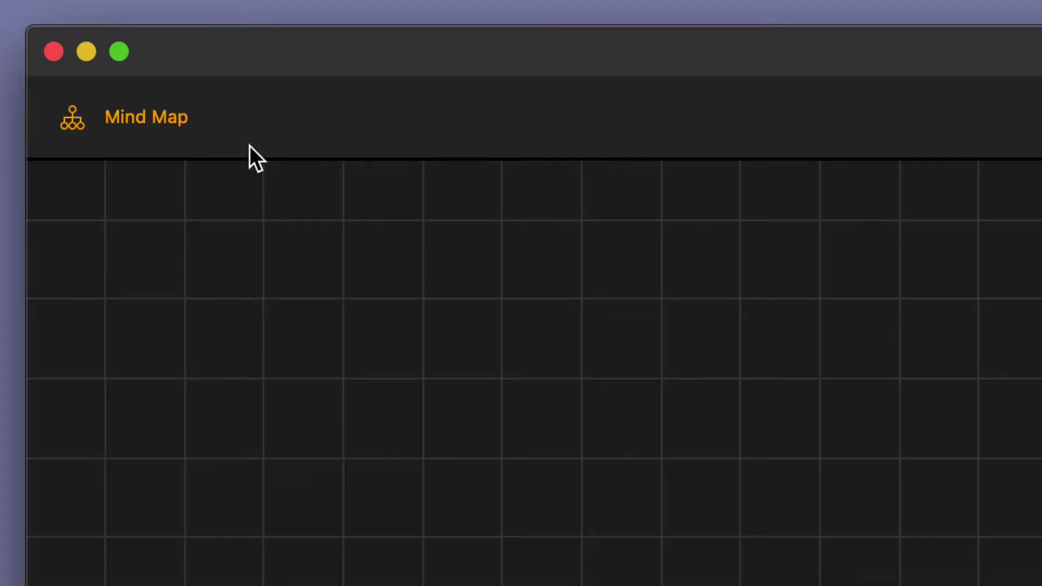
click(613, 328)
double_click(613, 327)
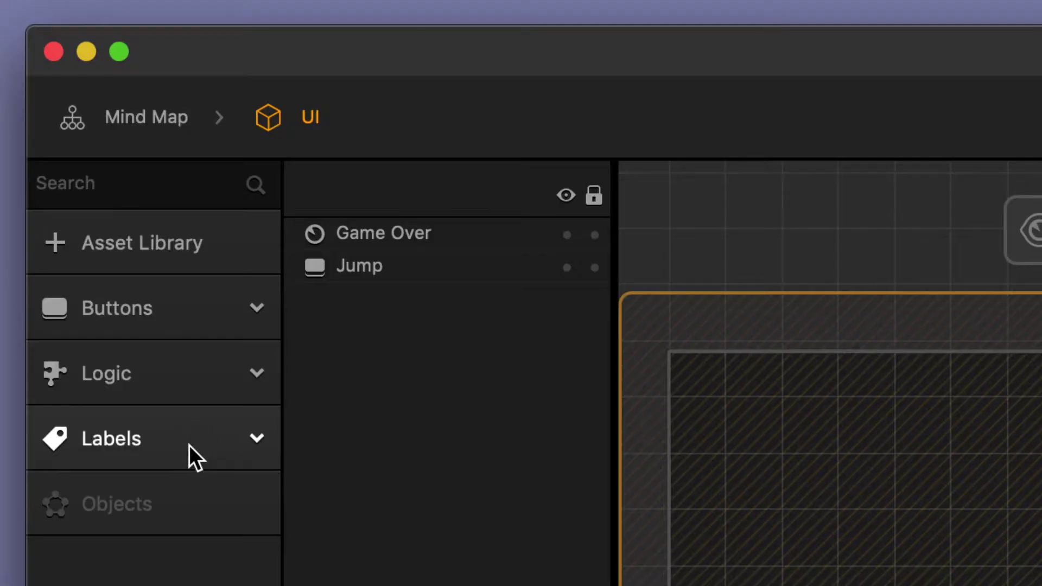
click(87, 190)
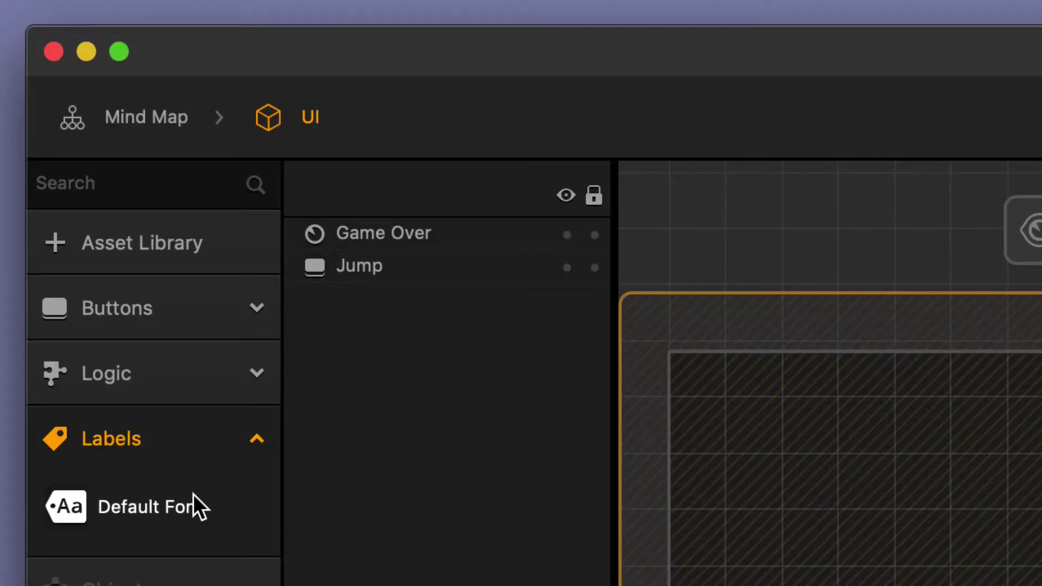
drag(193, 494, 743, 185)
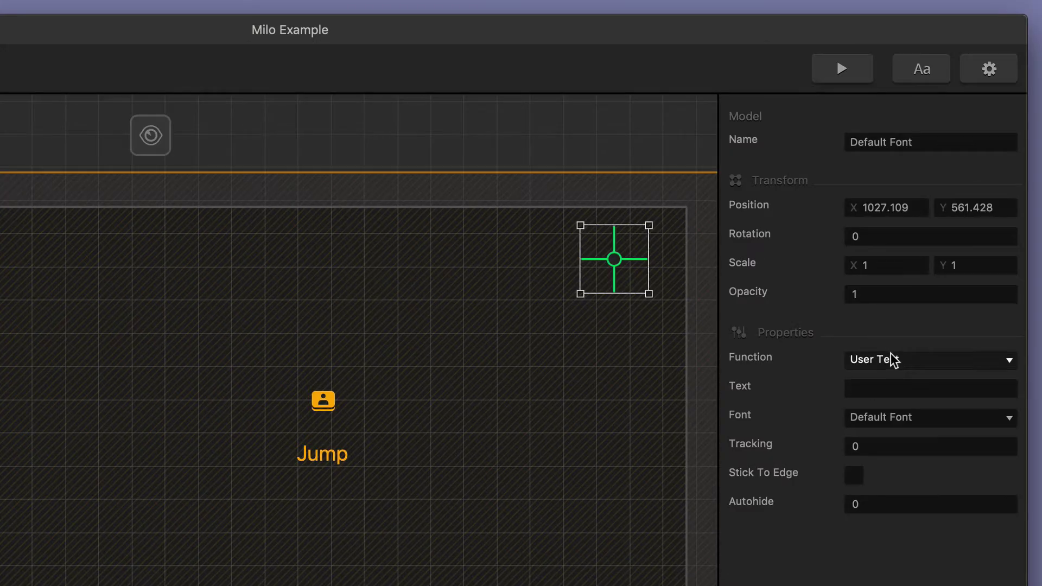
- Make the label show the Current World's Current score, centre-aligned and stuck to edge
click(931, 253)
click(900, 399)
click(901, 387)
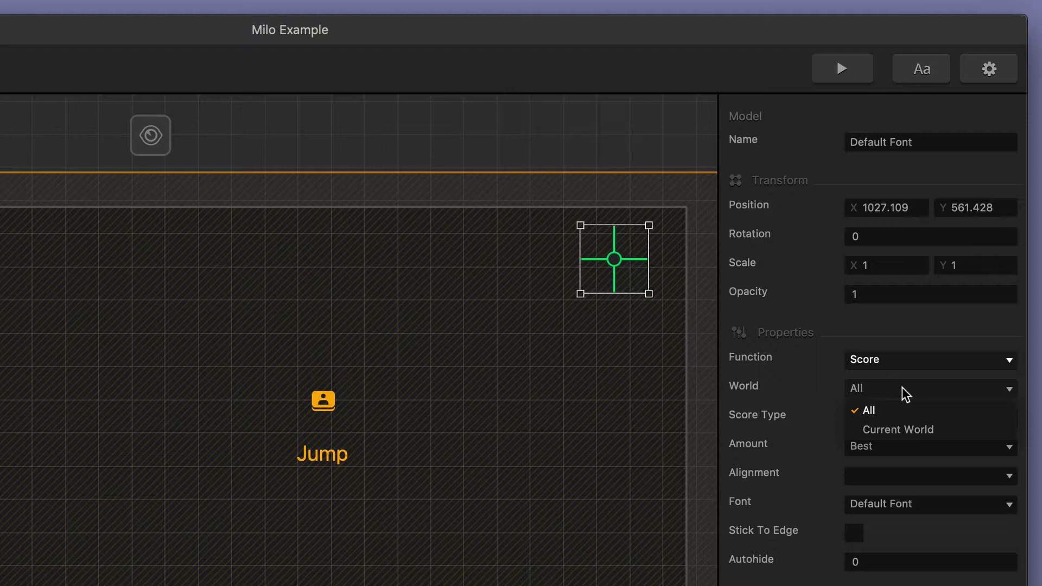
click(912, 429)
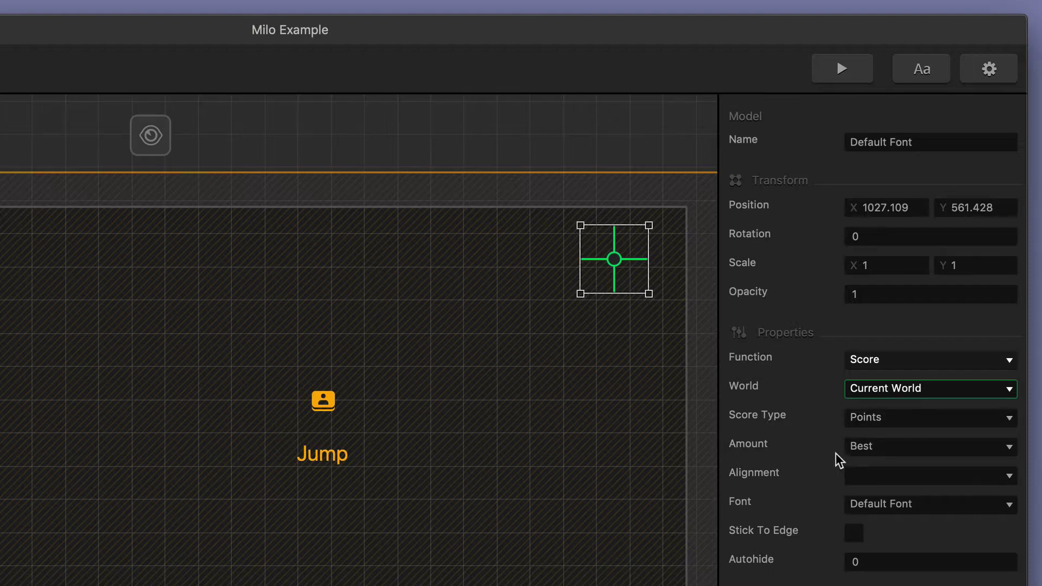
click(906, 447)
click(909, 485)
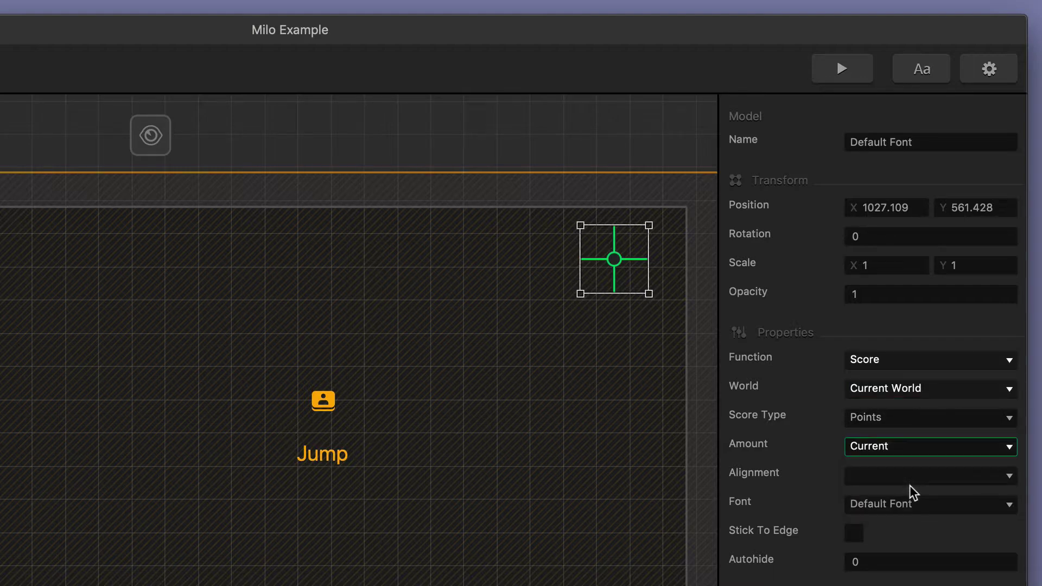
click(902, 475)
click(896, 515)
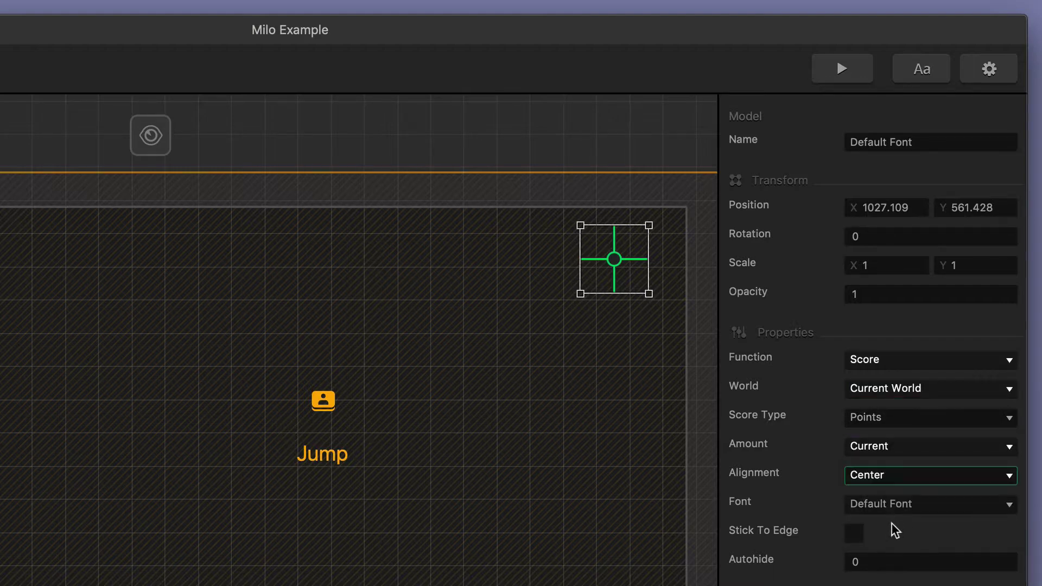
click(853, 533)
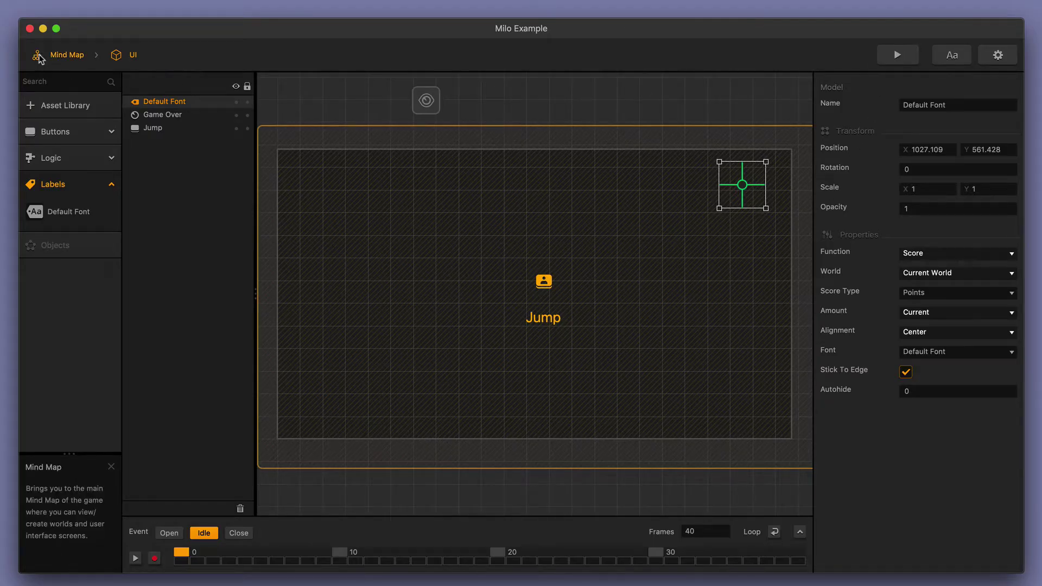
- Reopen the 3D World level and play a preview, jumping for the coin until TAP TO RESTART
click(39, 58)
double_click(406, 350)
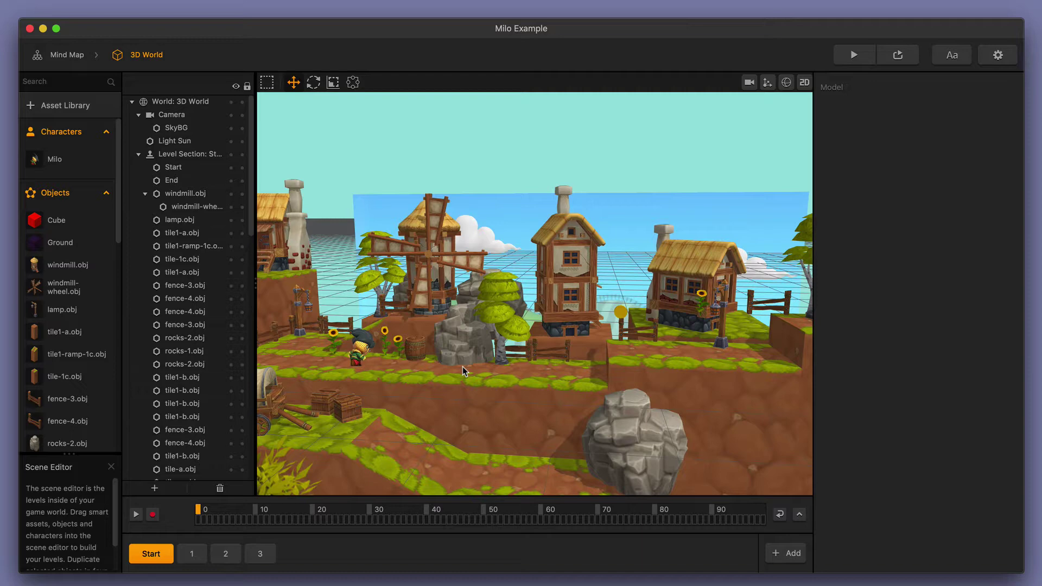
right_drag(604, 332, 542, 351)
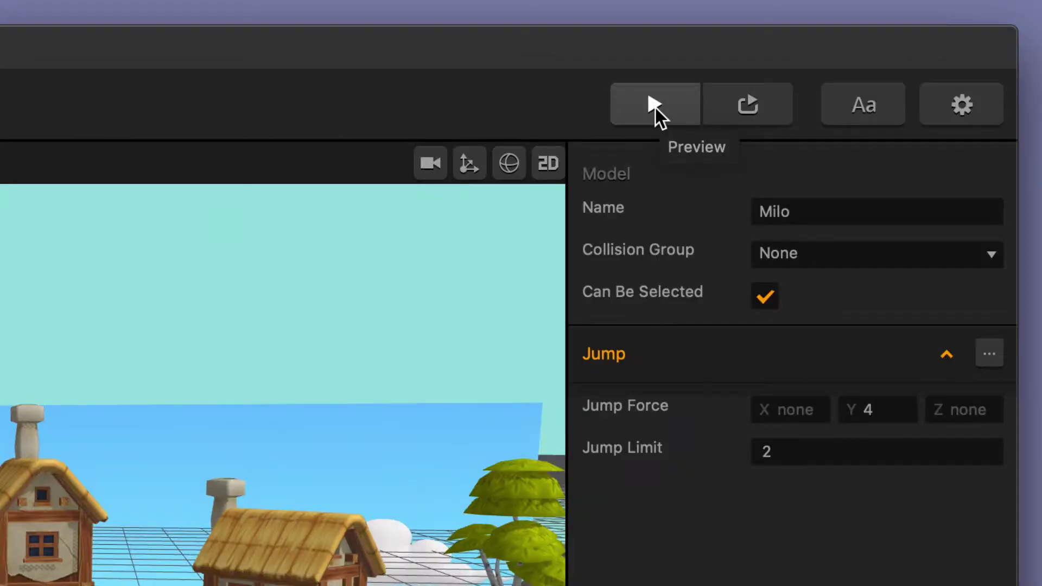
click(655, 107)
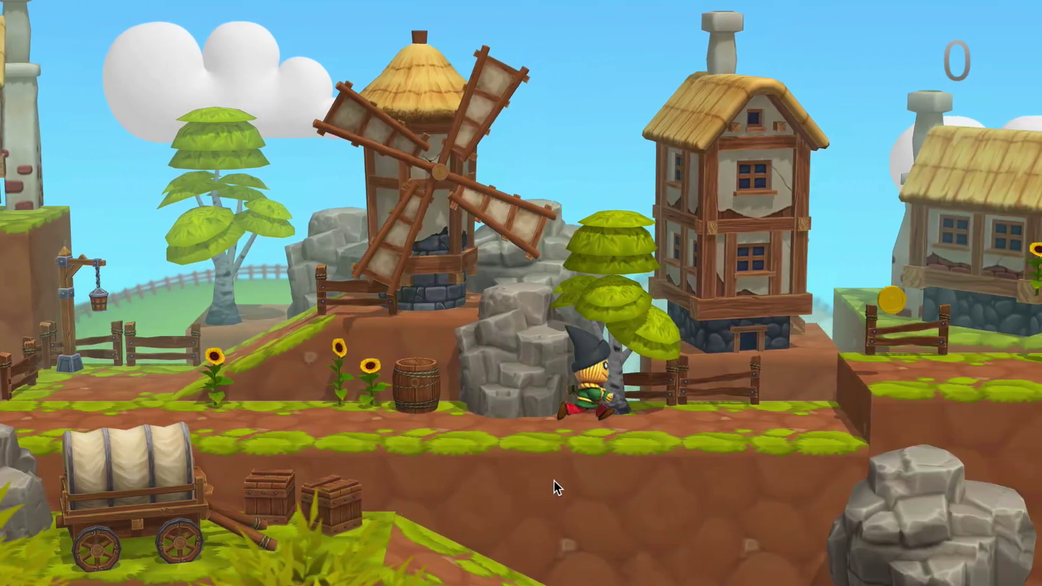
click(554, 481)
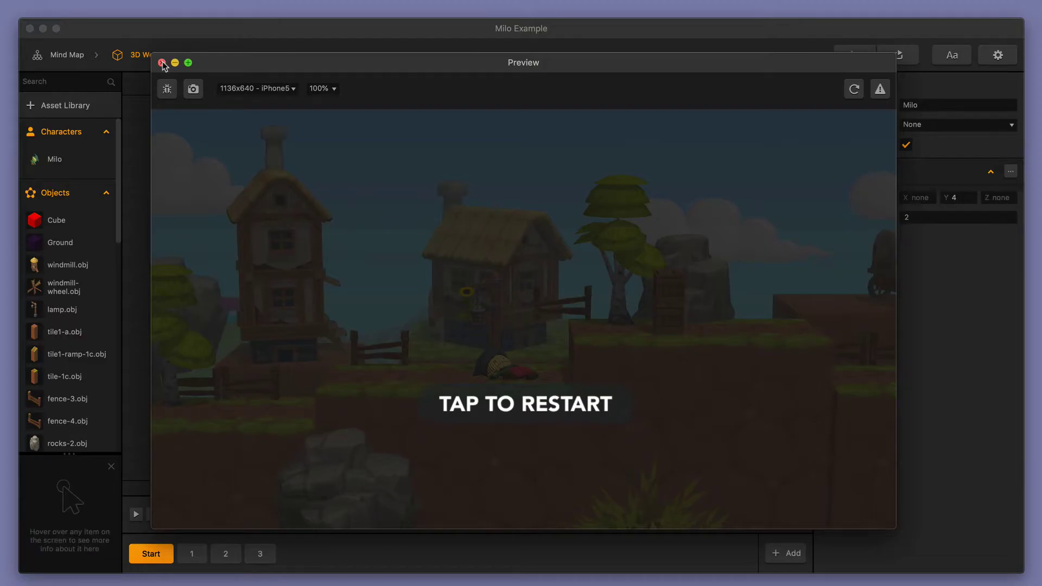
- Close the preview and browse the smart assets on the Asset Library's Assets tab
click(161, 62)
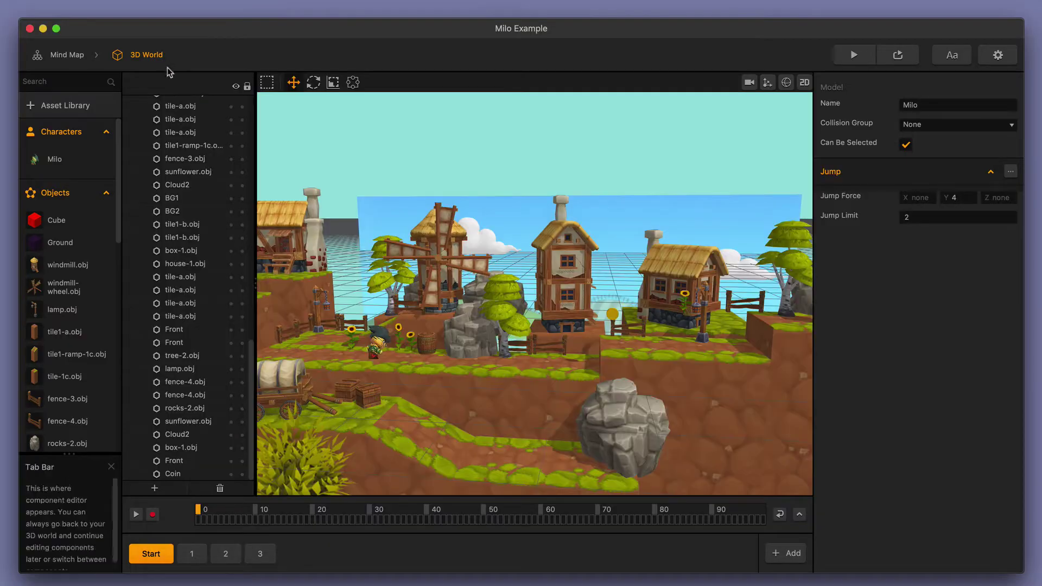
click(102, 108)
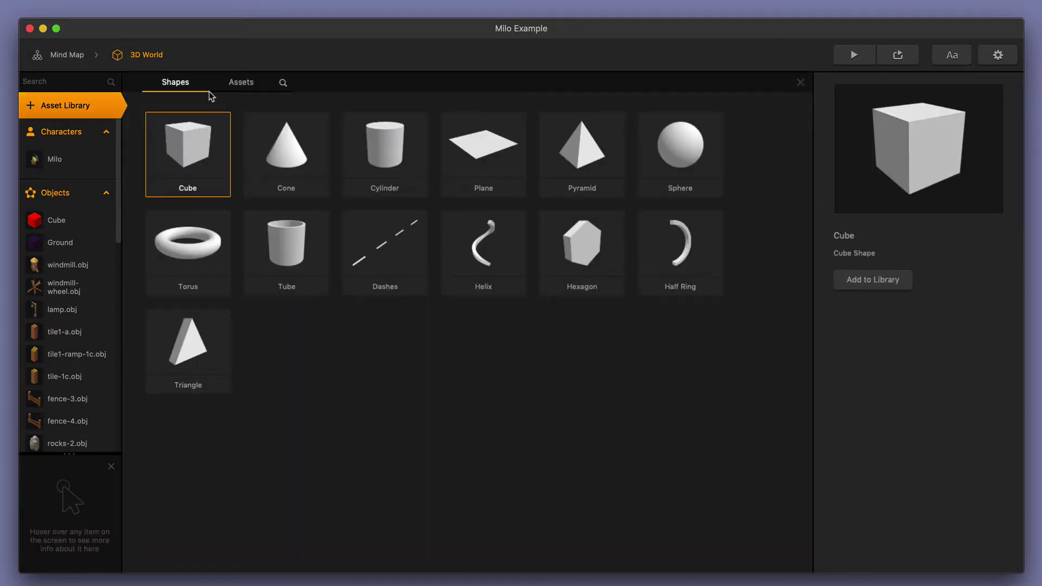
click(233, 87)
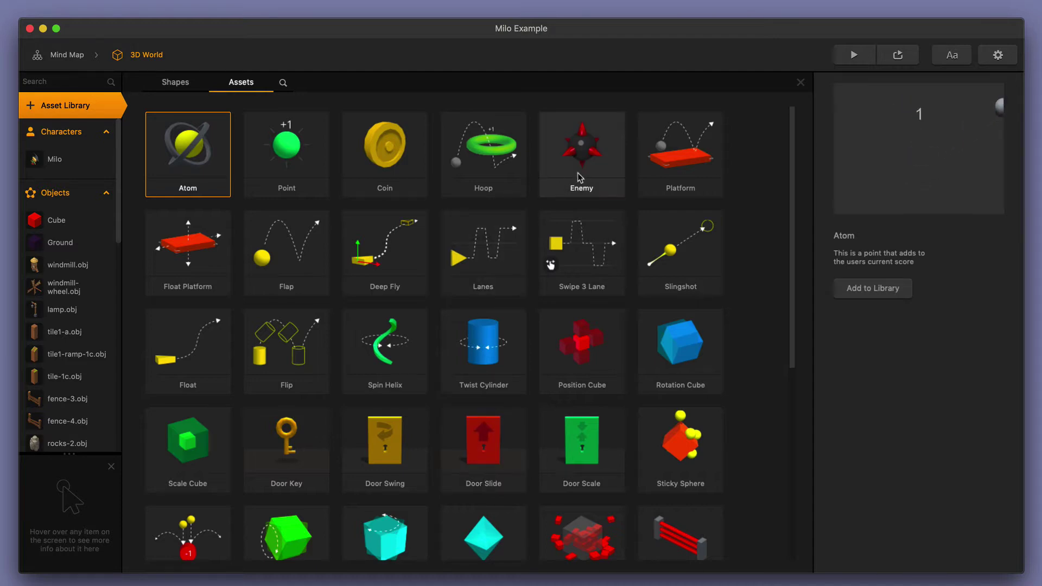
scroll(446, 380, down, 5)
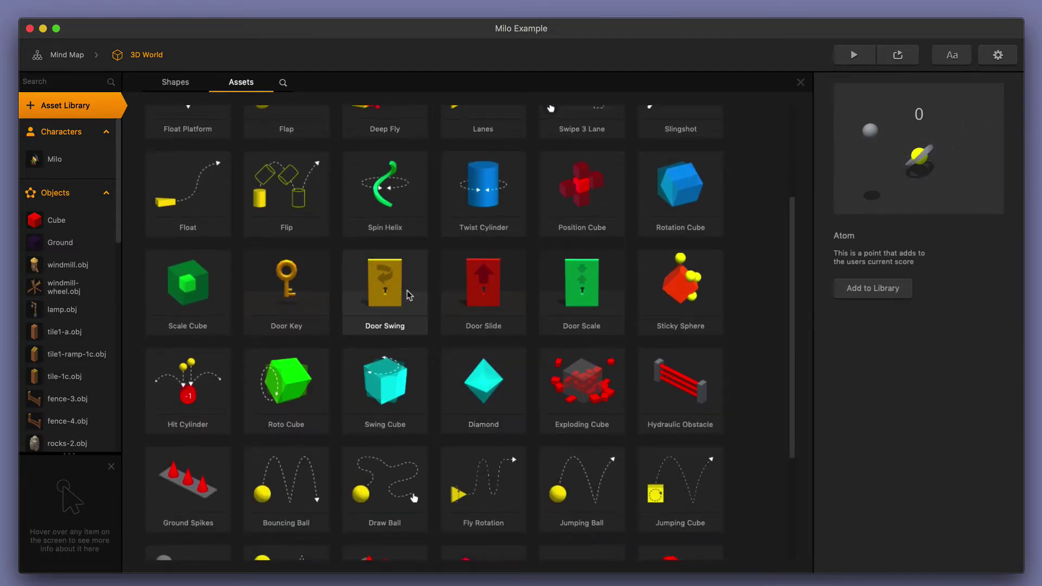
scroll(409, 292, up, 4)
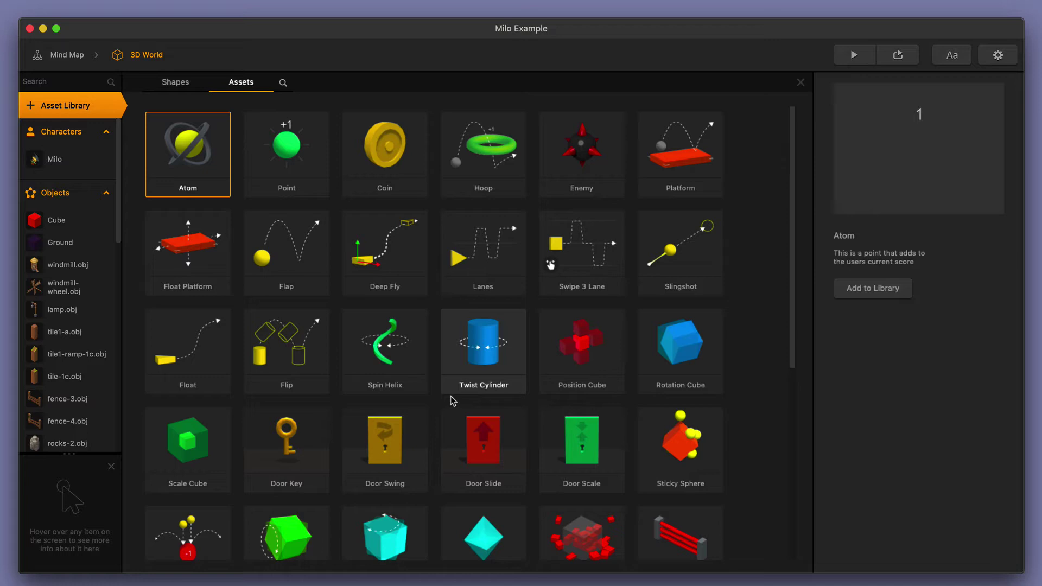
scroll(440, 407, down, 1)
scroll(430, 418, down, 4)
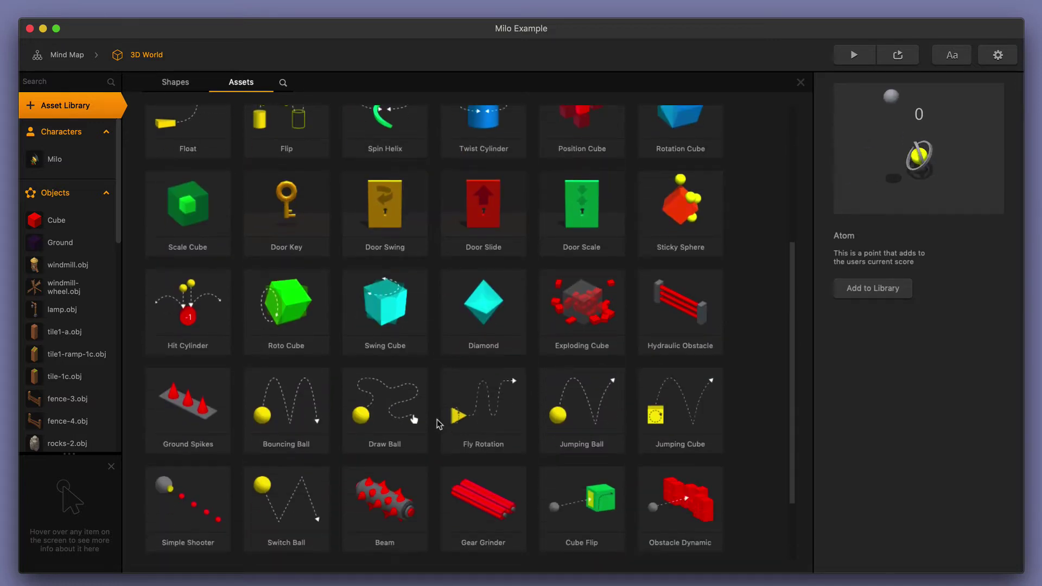
scroll(439, 424, down, 2)
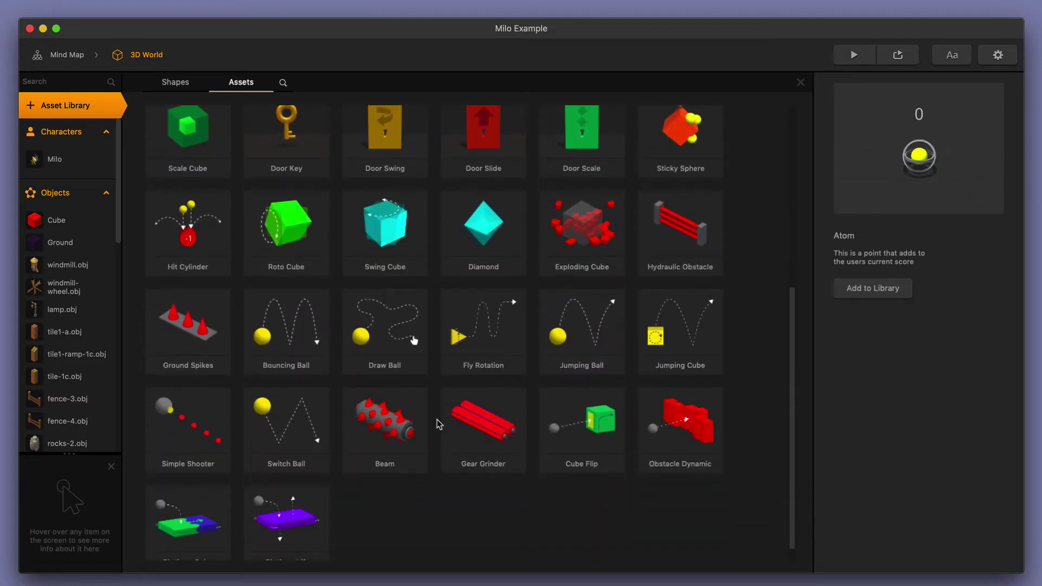
scroll(439, 423, down, 1)
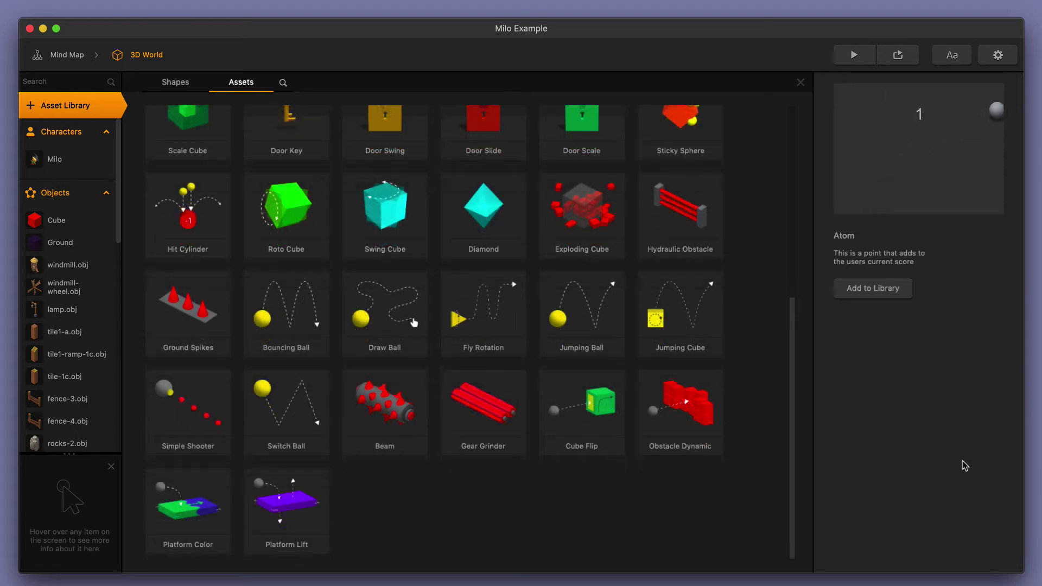
scroll(549, 328, up, 7)
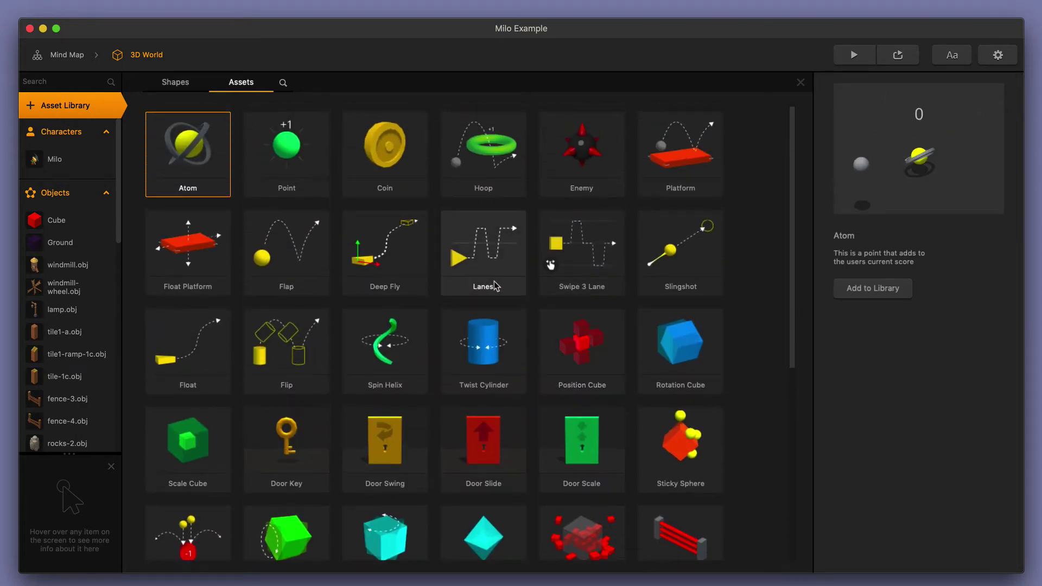
- Preview the Lanes smart asset, then choose the Beam asset to preview it
click(485, 244)
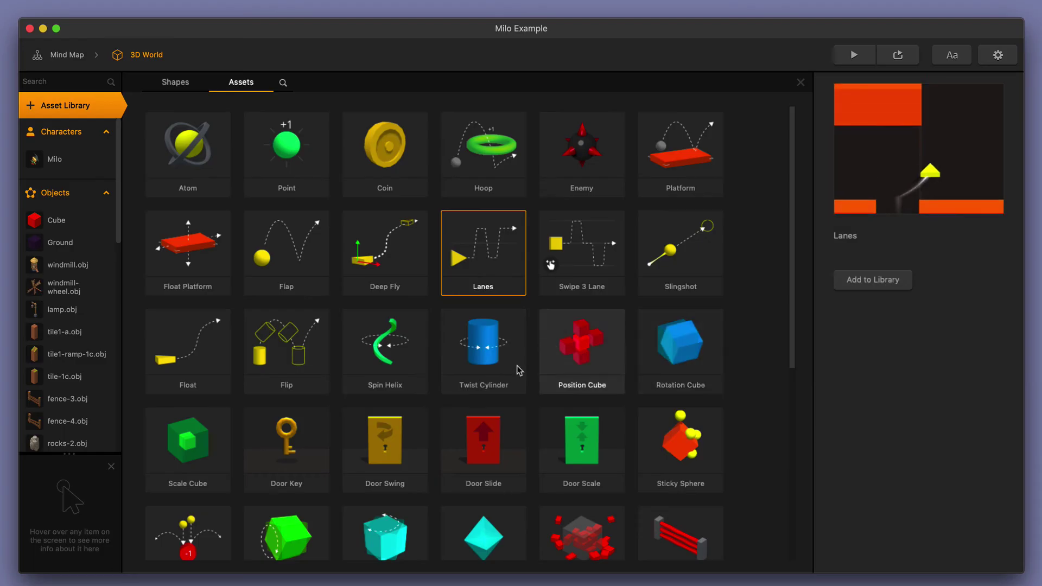
scroll(477, 380, down, 6)
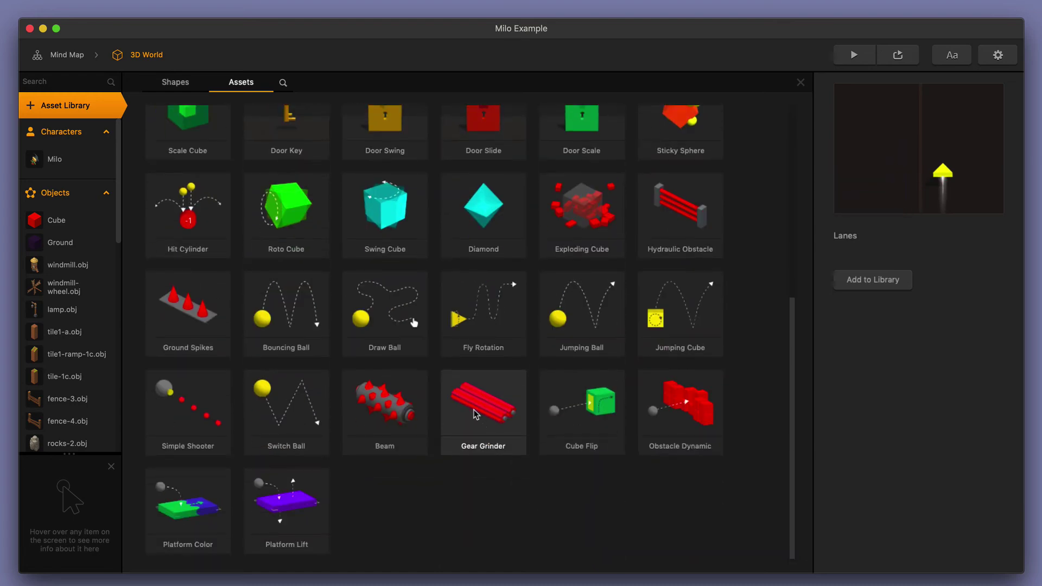
click(410, 417)
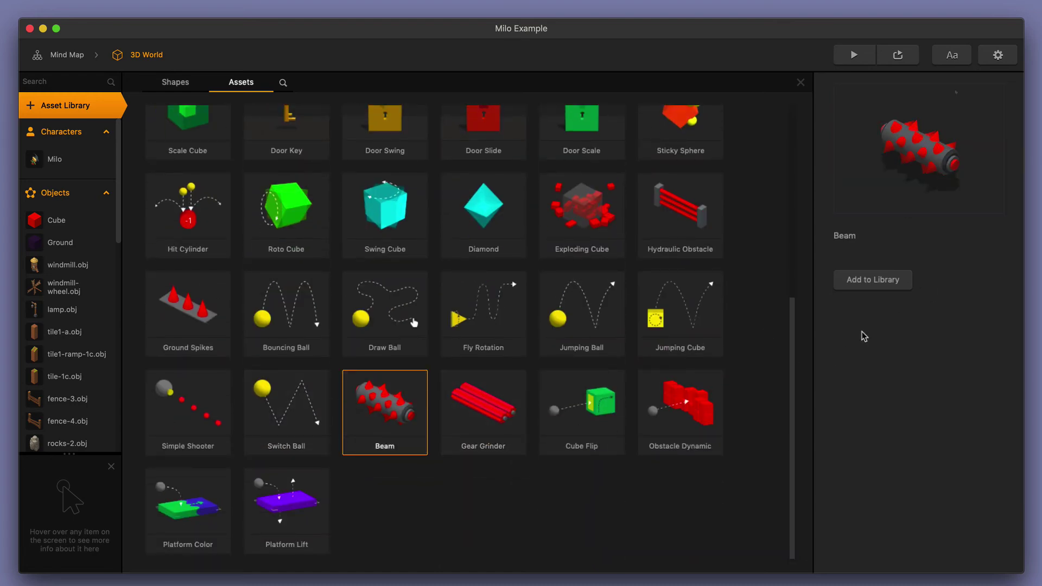